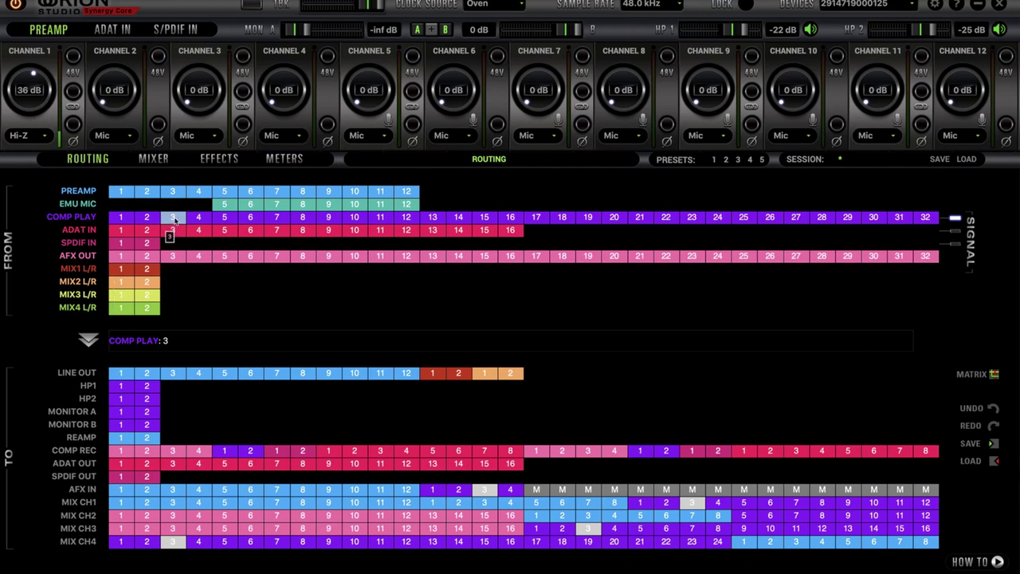
Route COMP PLAY 3 into AFX IN 3, then verify the AFX OUT 3 and COMP PLAY 3 destinations
click(178, 489)
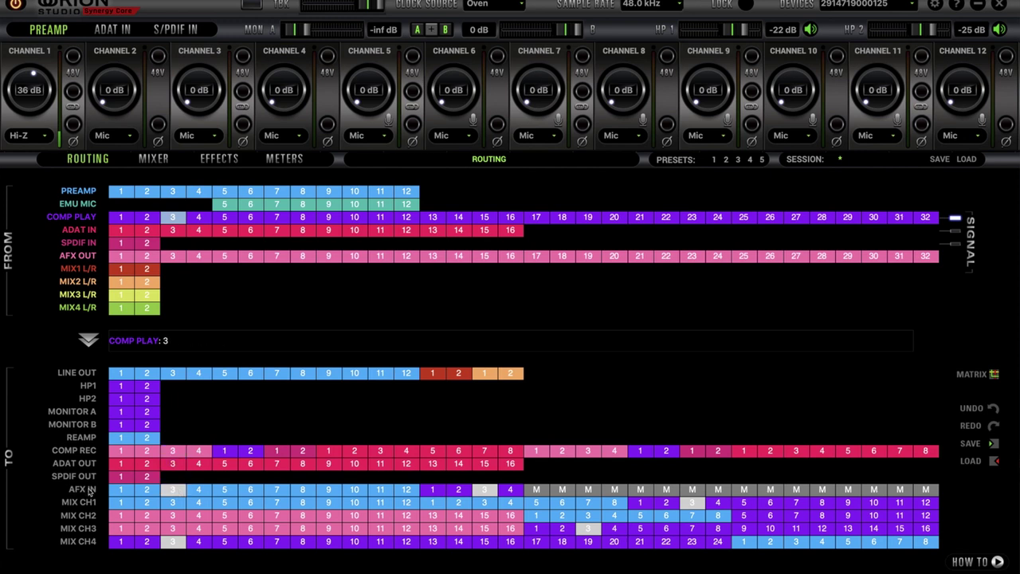
click(92, 260)
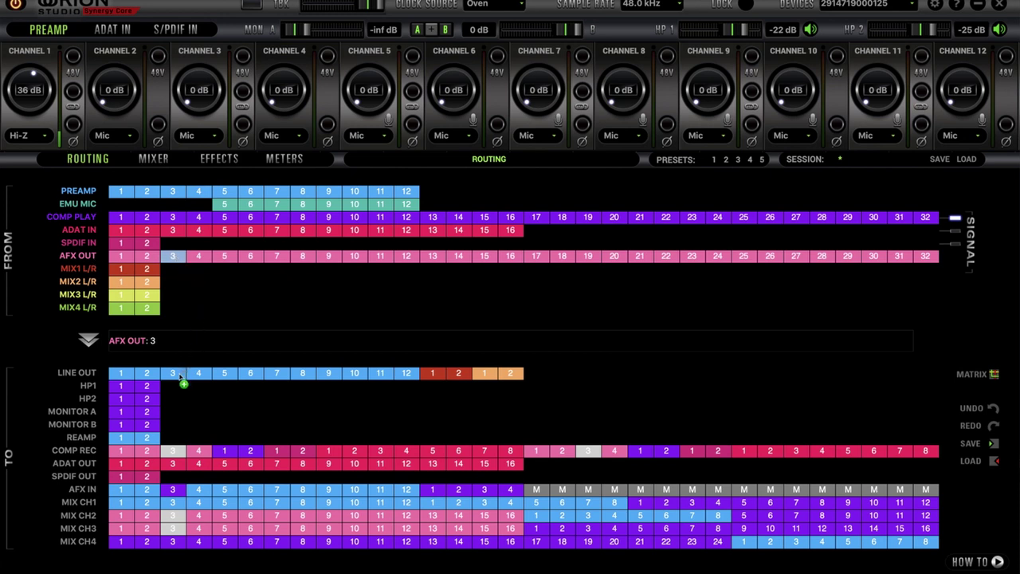
click(173, 218)
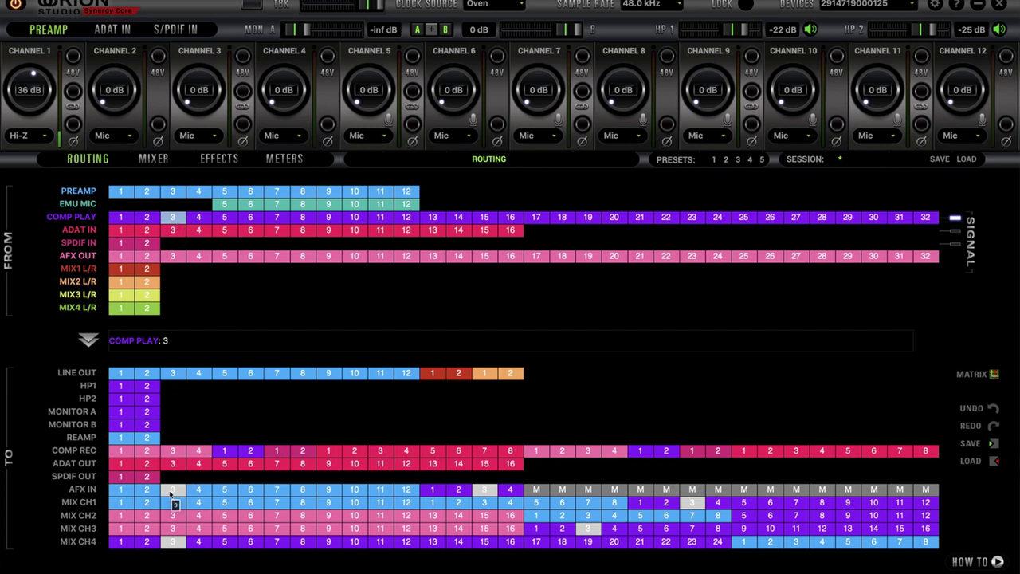
click(172, 256)
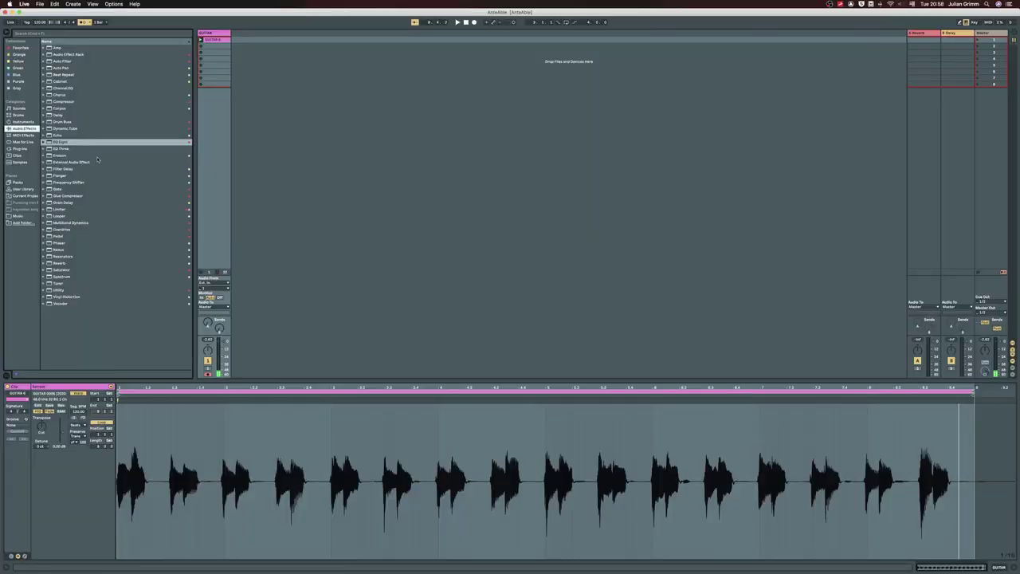
Drag the External Audio Effect device from Audio Effects onto the GUITAR track
click(98, 161)
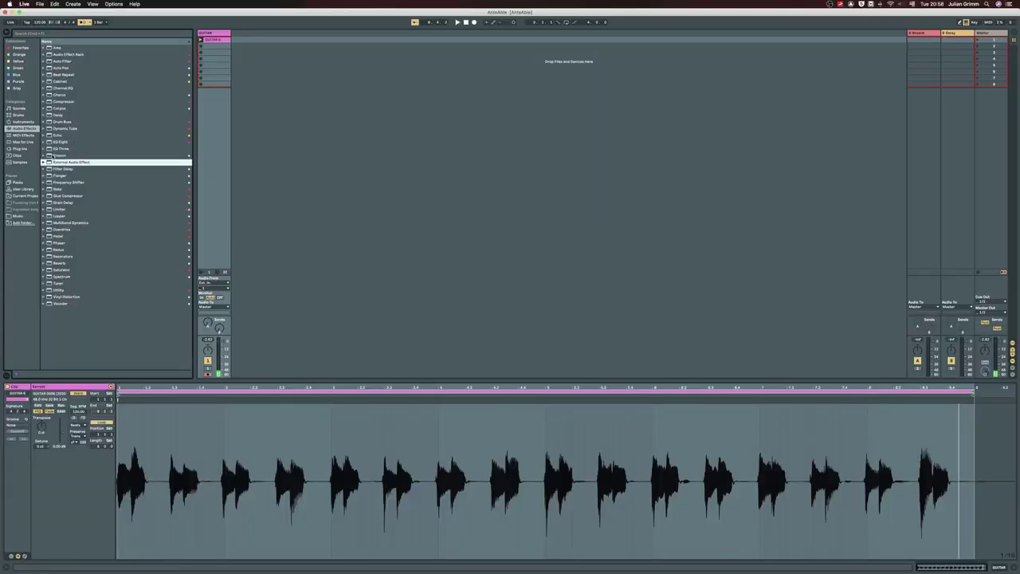
drag(217, 54, 217, 54)
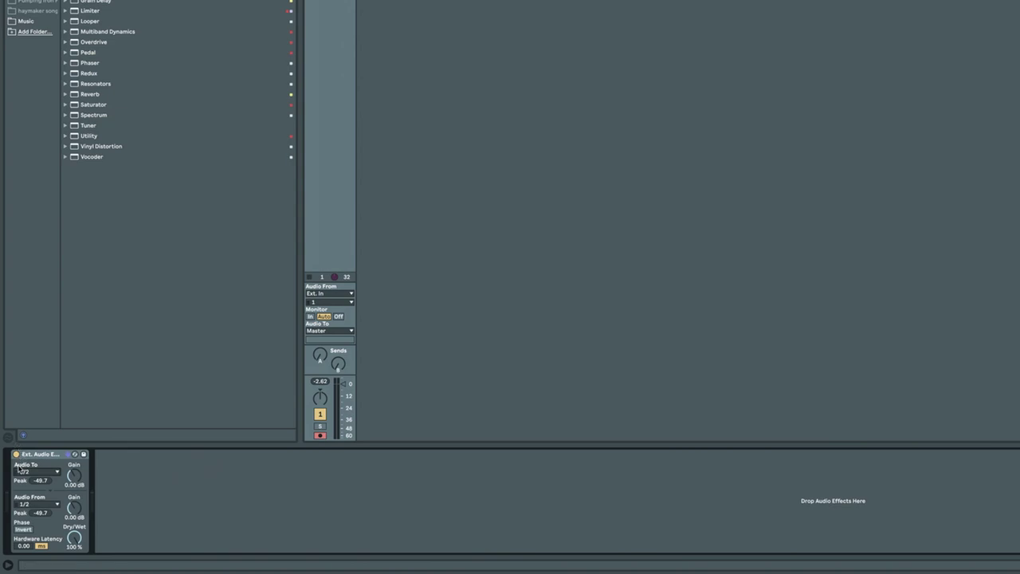
Set the External Audio Effect's Audio To and Audio From both to channel 3
click(29, 473)
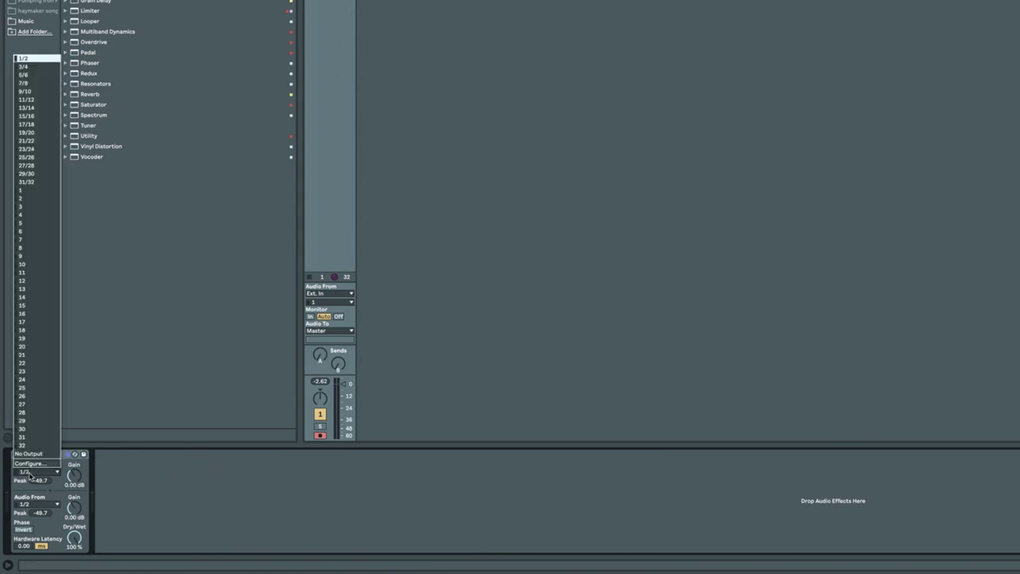
click(35, 205)
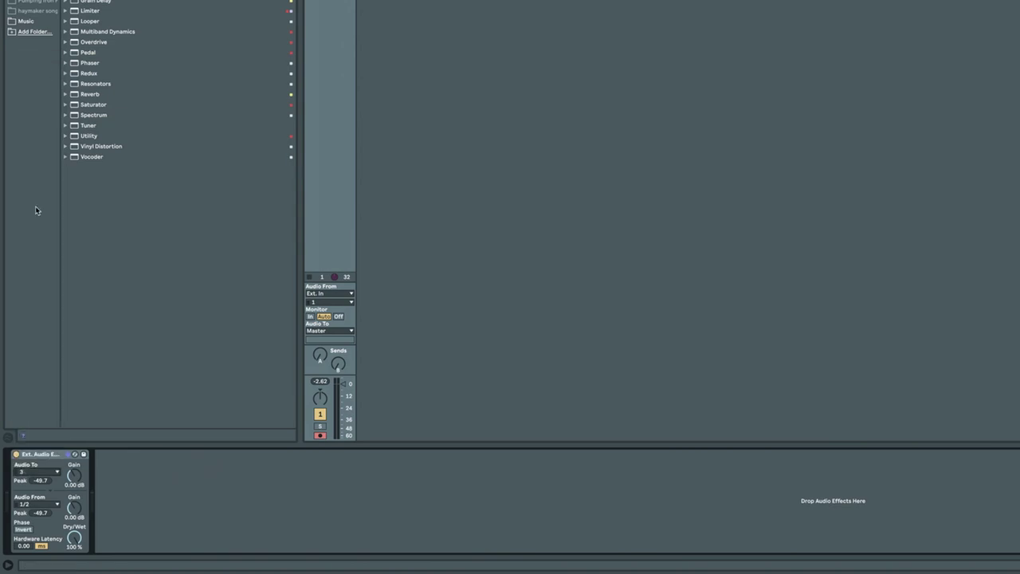
click(25, 506)
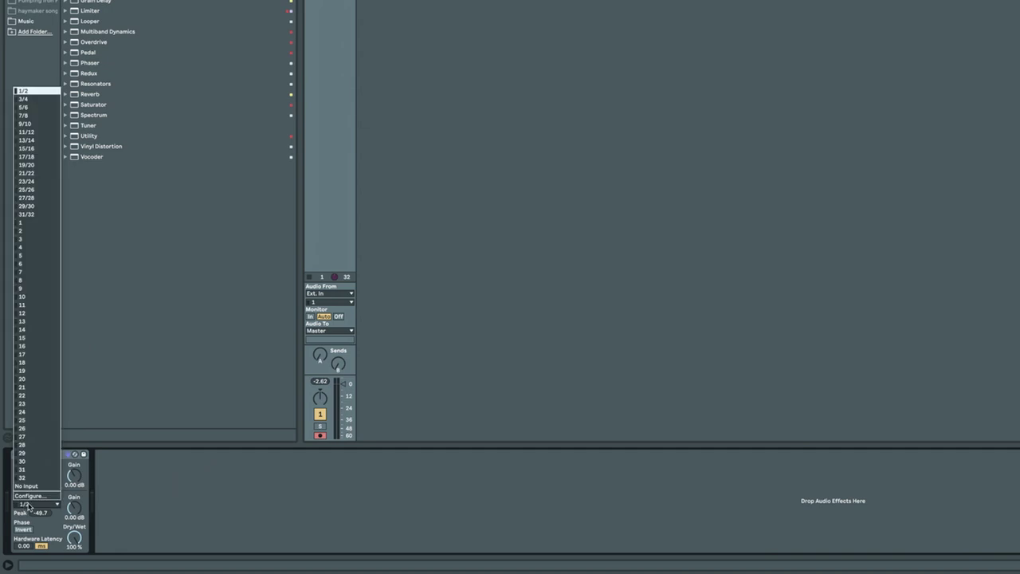
click(36, 240)
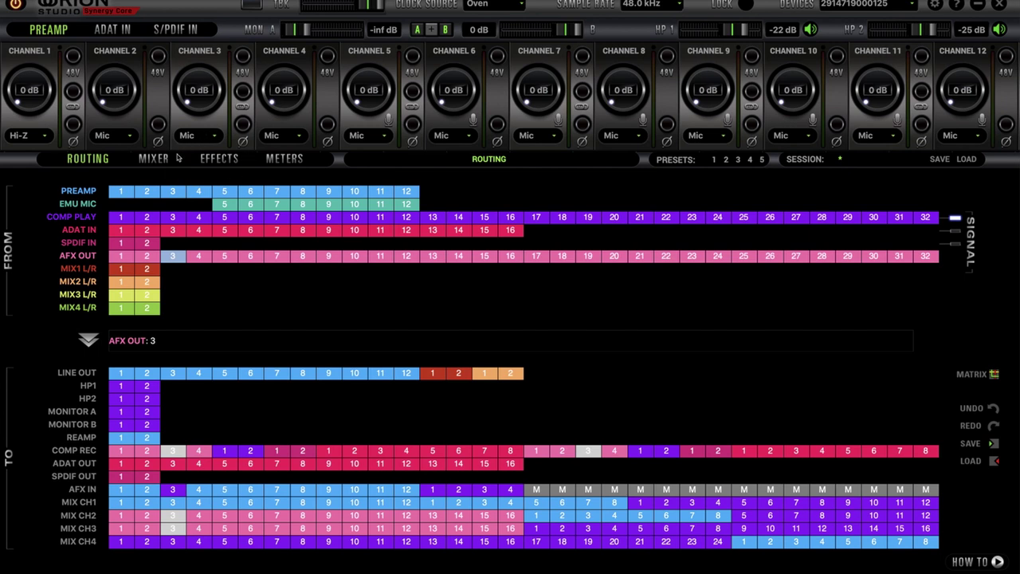
On Orion's Effects page for channel 3, add a Guitar Amp with the Modern (US) CH3 model
click(230, 159)
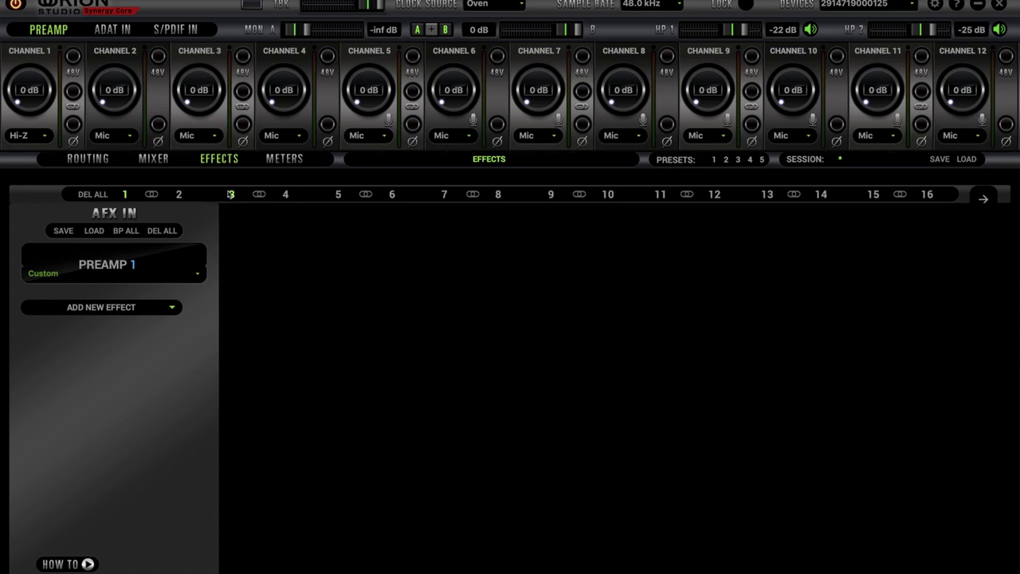
click(230, 196)
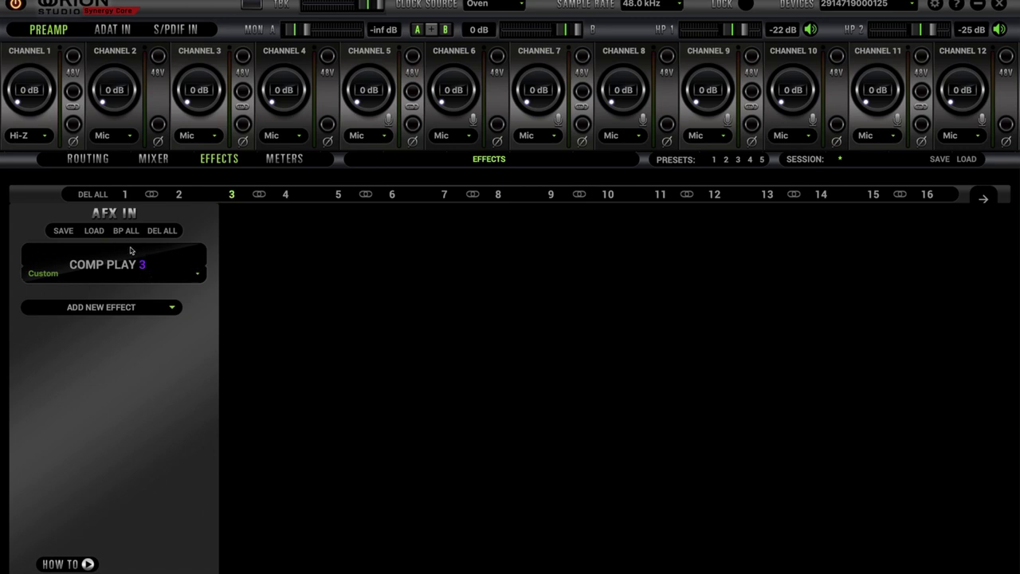
click(102, 308)
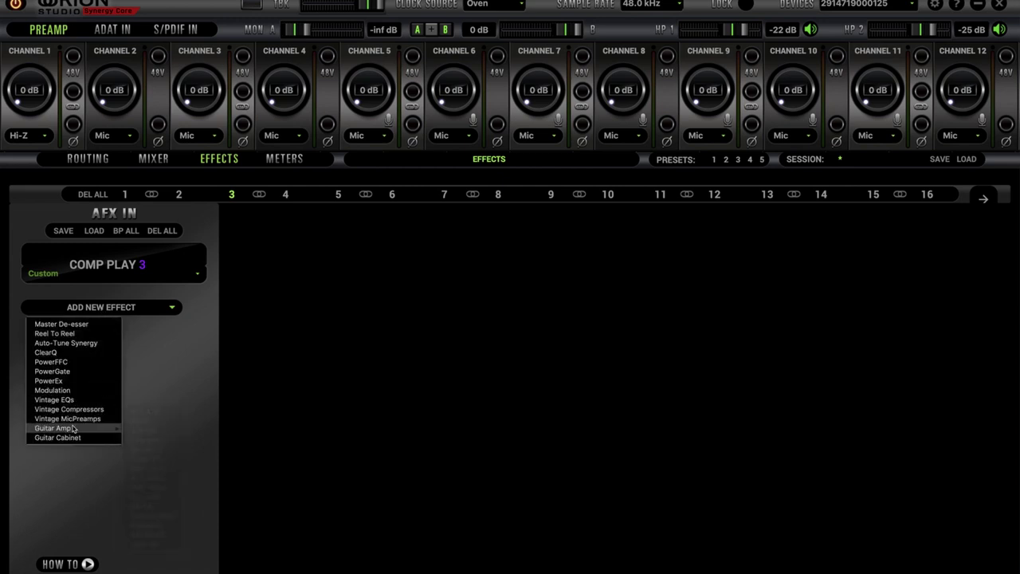
mouse_move(71, 430)
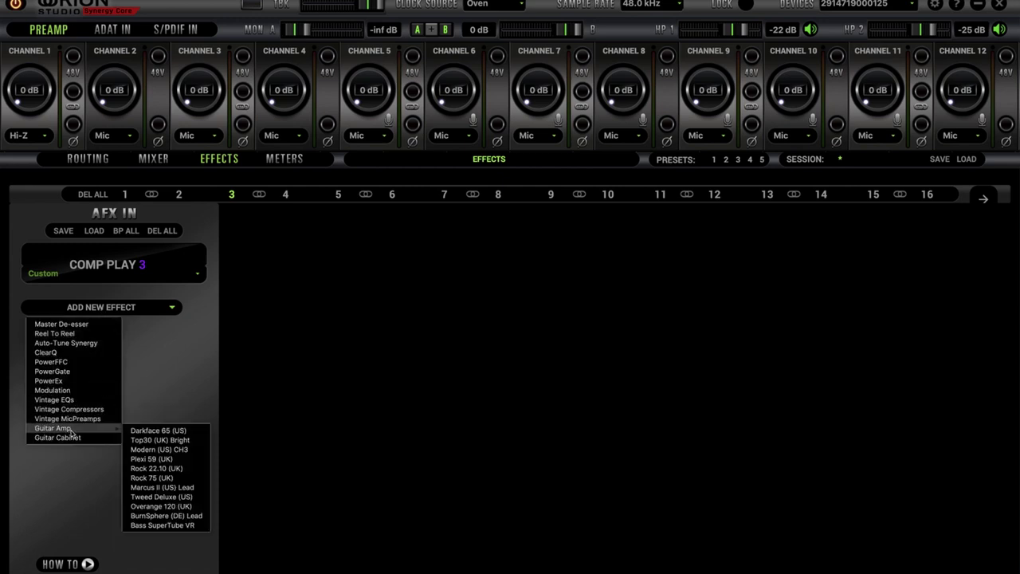
click(160, 449)
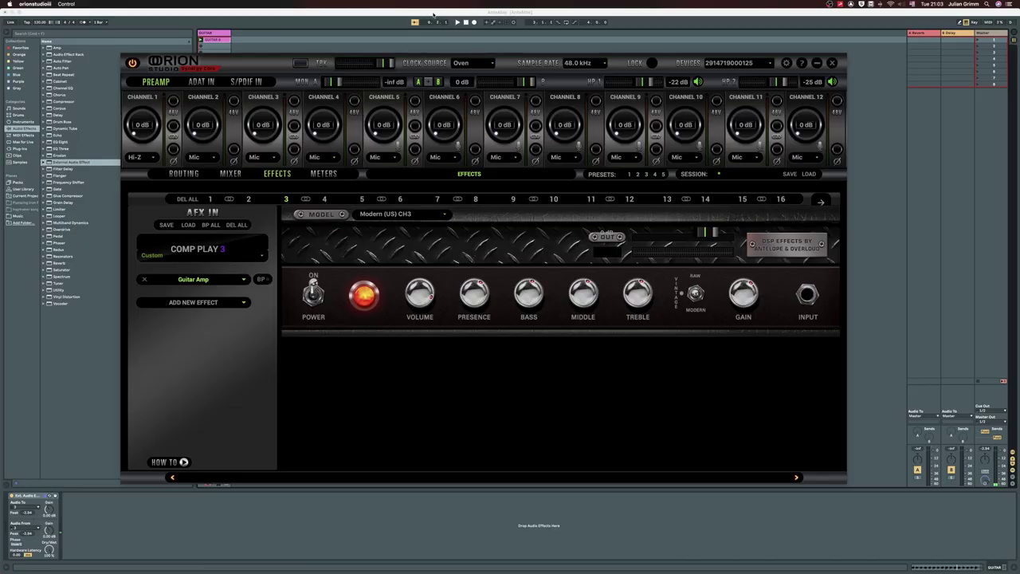
Bring Orion Studio back to the front and add a Guitar Cabinet model after the amp
click(433, 13)
mouse_move(533, 572)
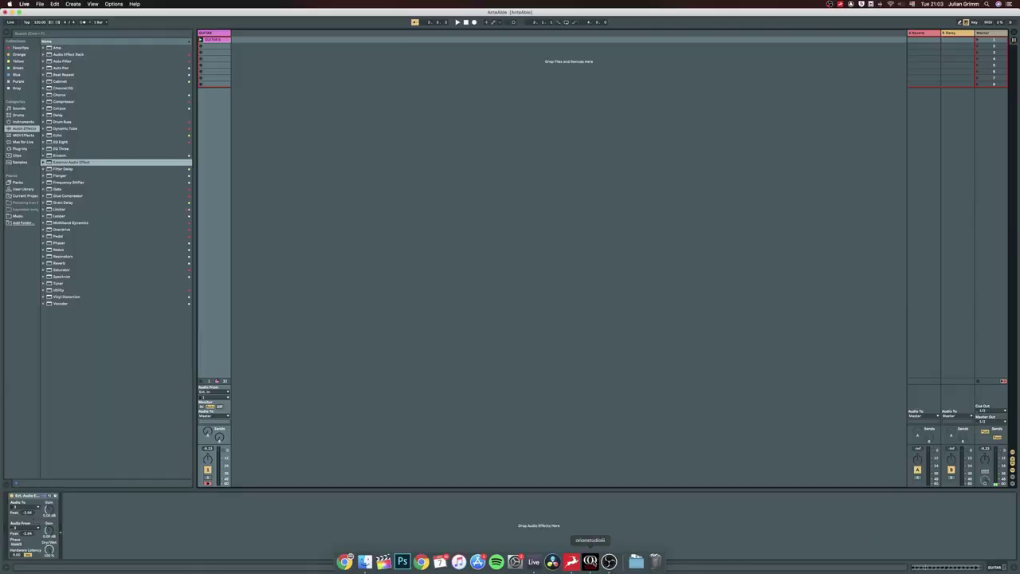
click(596, 561)
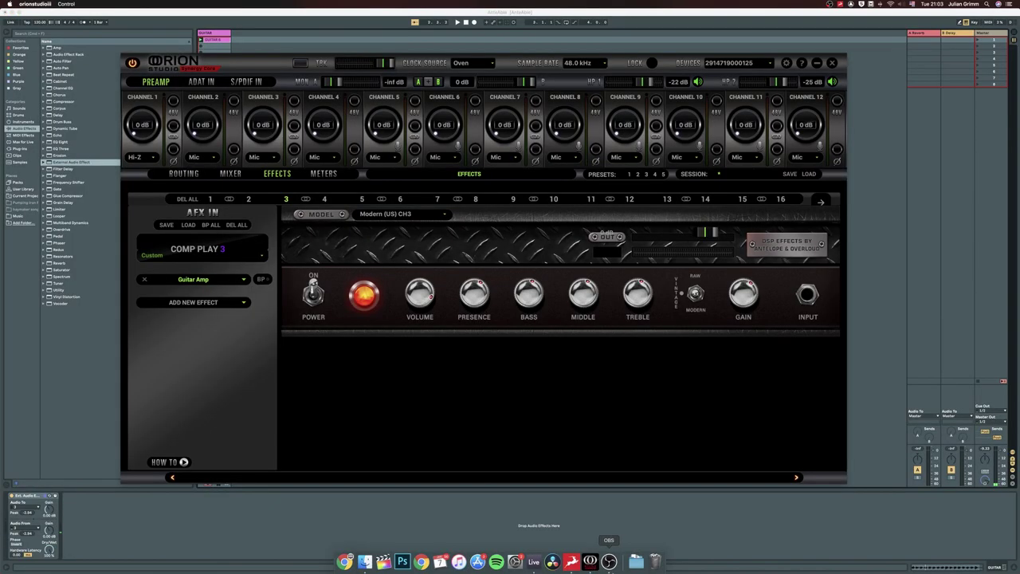
click(198, 302)
mouse_move(177, 394)
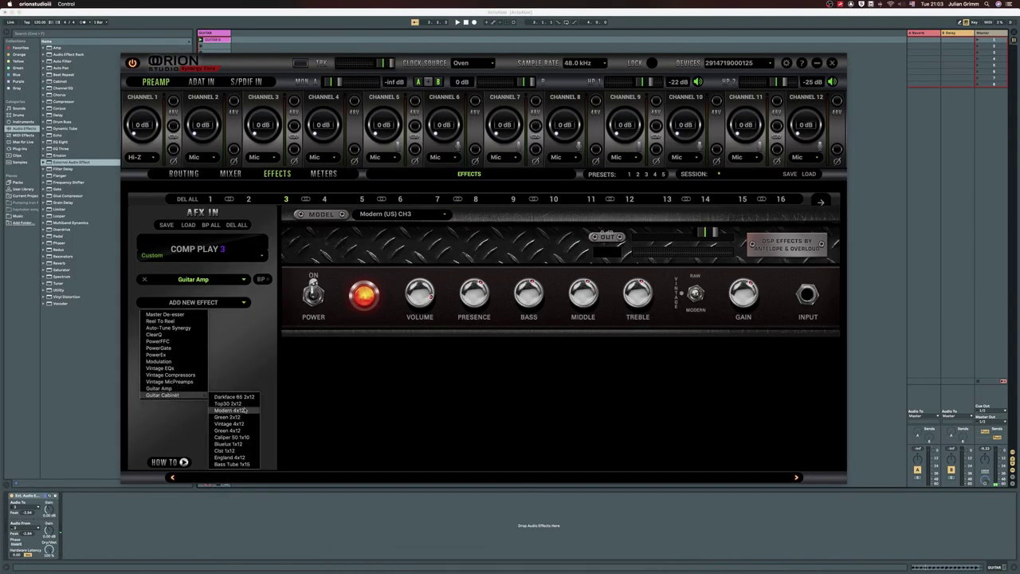
click(241, 424)
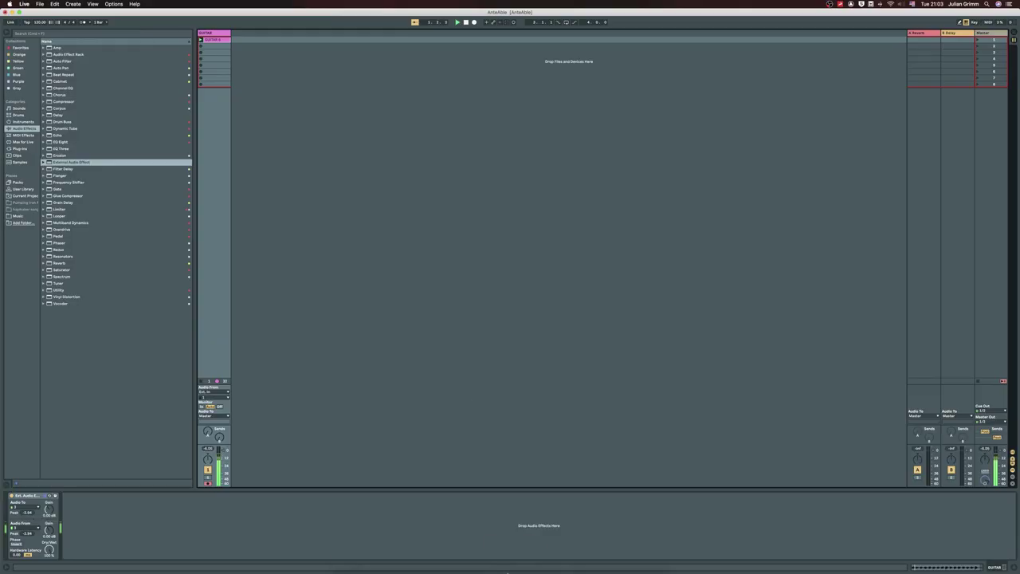
Return to Ableton Live's Session view showing the GUITAR track and its clip
mouse_move(525, 569)
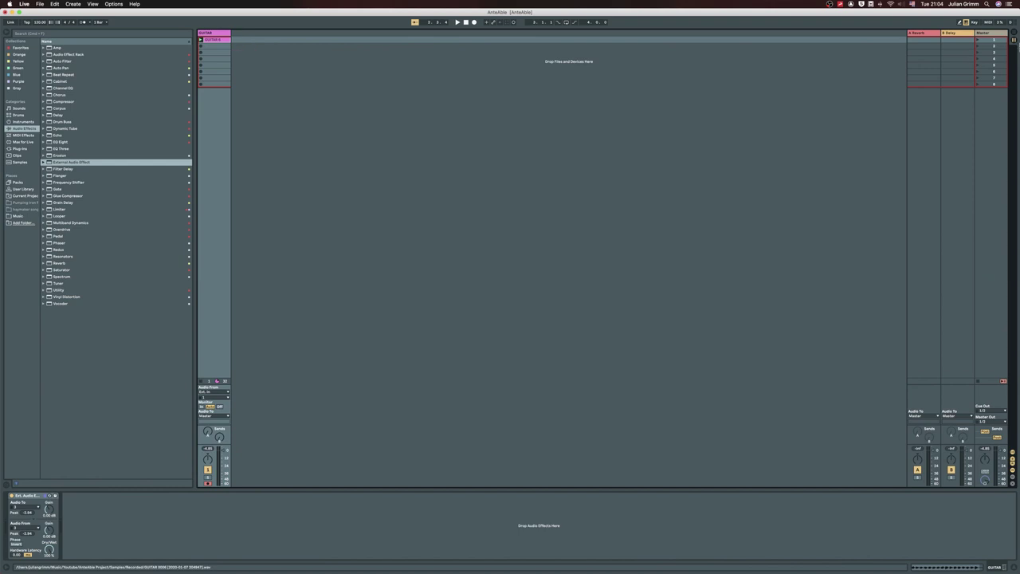
Switch to Arrangement View and paste the guitar clip onto the GUITAR track's timeline
click(1014, 35)
click(108, 80)
key(super+v)
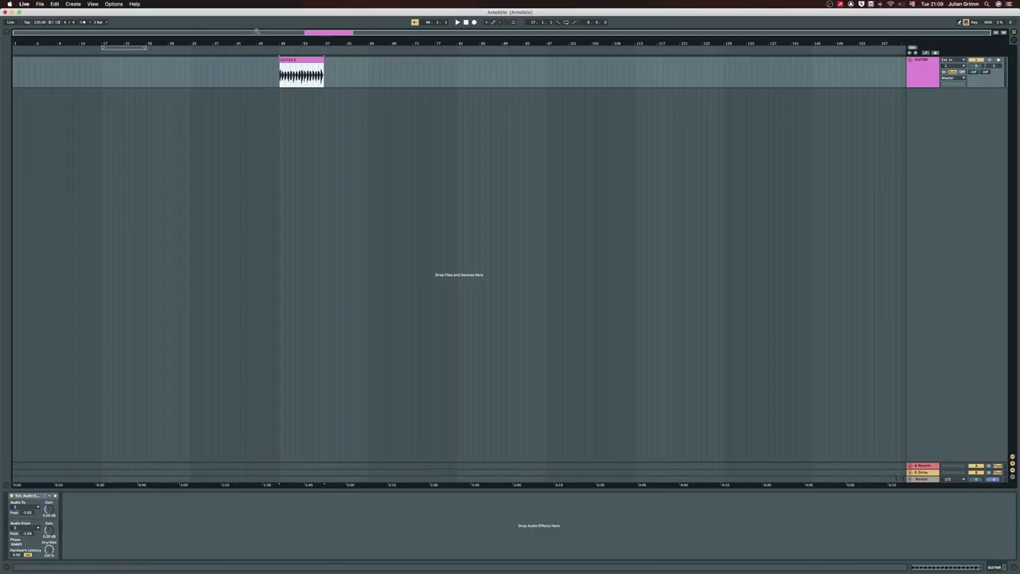
Freeze the GUITAR track, skipping the external-effects silence wait, then cancel the freeze partway
right_click(910, 60)
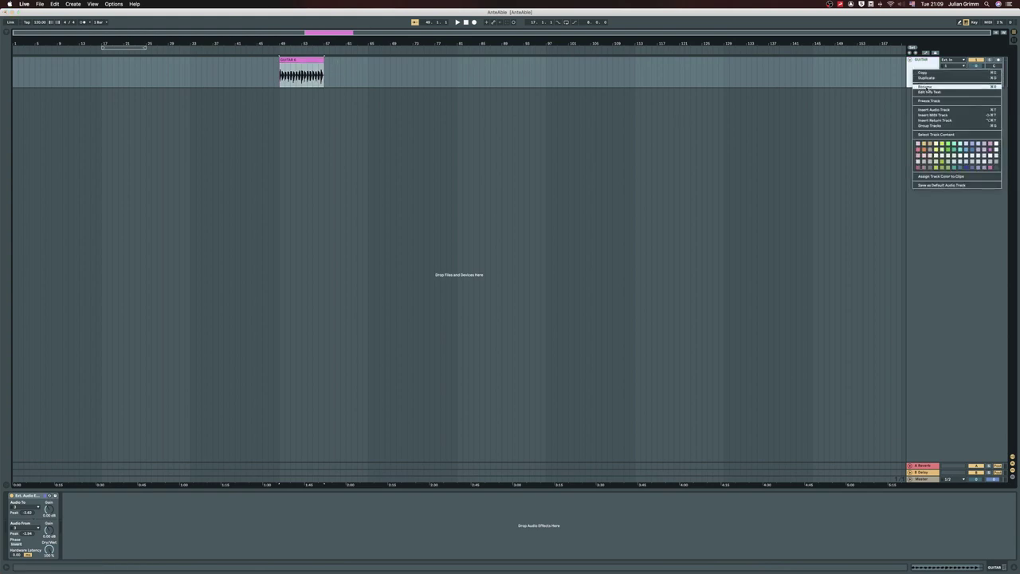
click(932, 101)
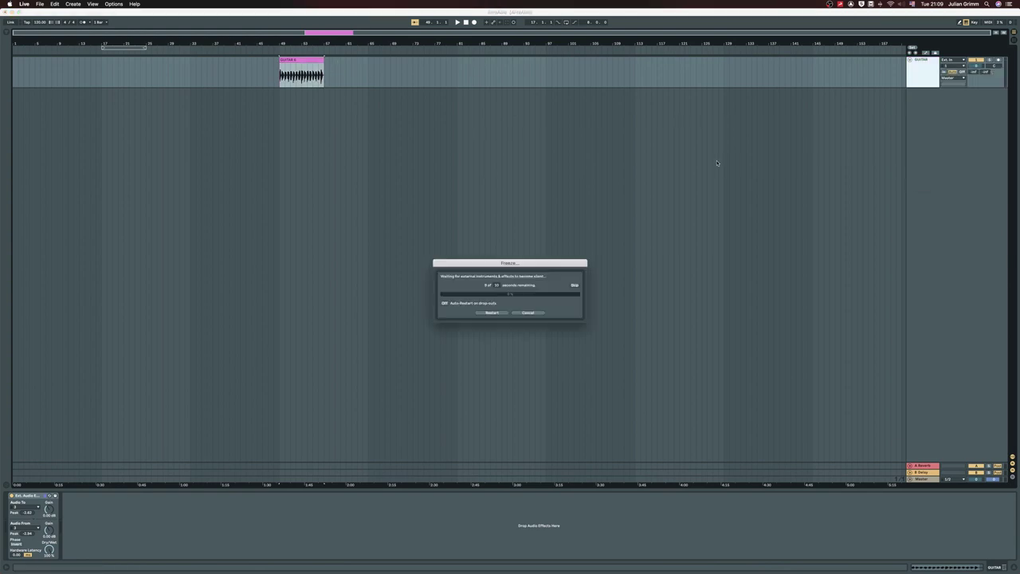
click(575, 285)
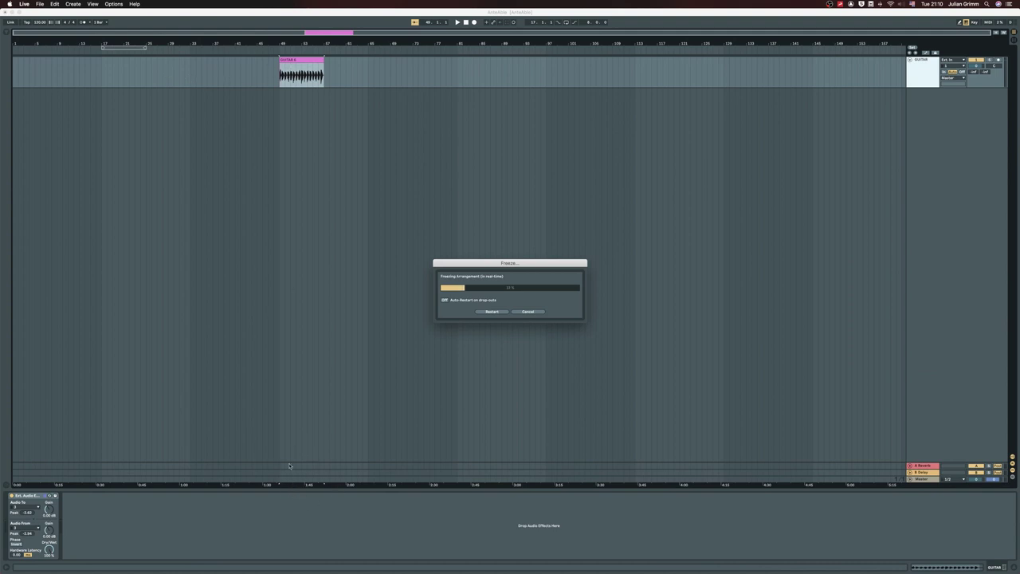
click(529, 312)
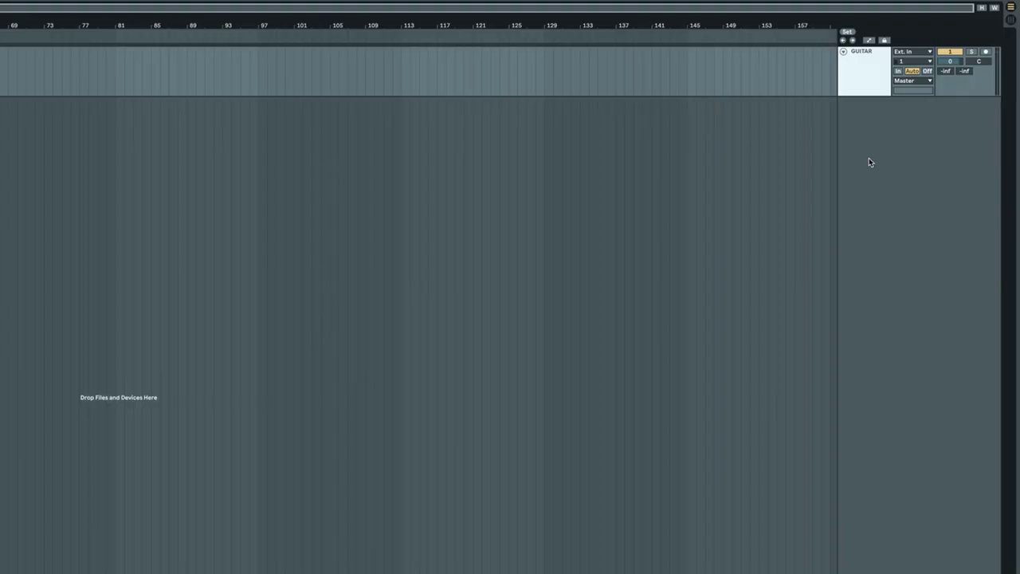
Insert a new audio track and name it GUITAR DIST
right_click(870, 162)
click(884, 164)
key(ctrl+r)
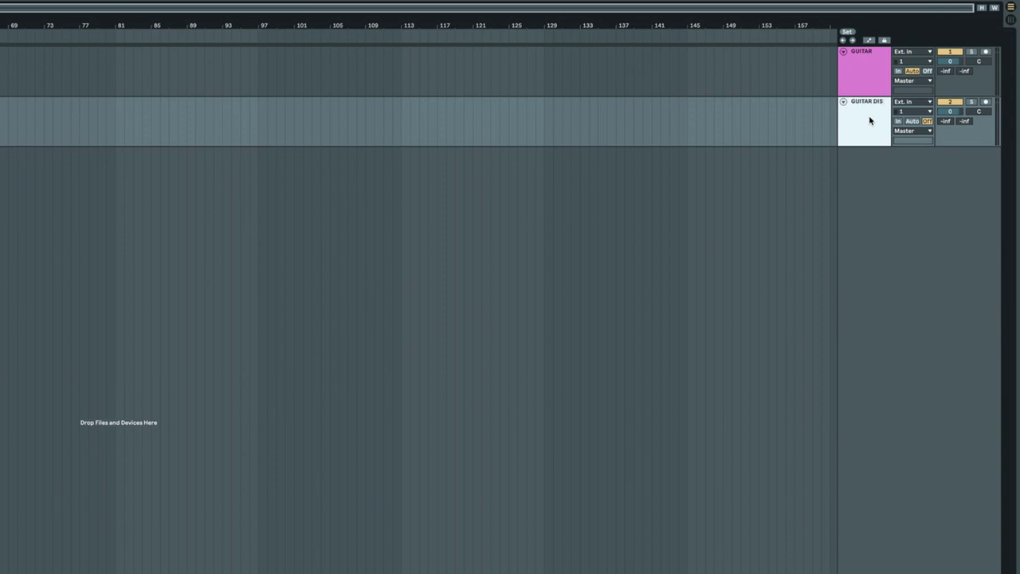
key(Return)
Set GUITAR DIST's input to the GUITAR track tapped Post FX, and select it
click(907, 102)
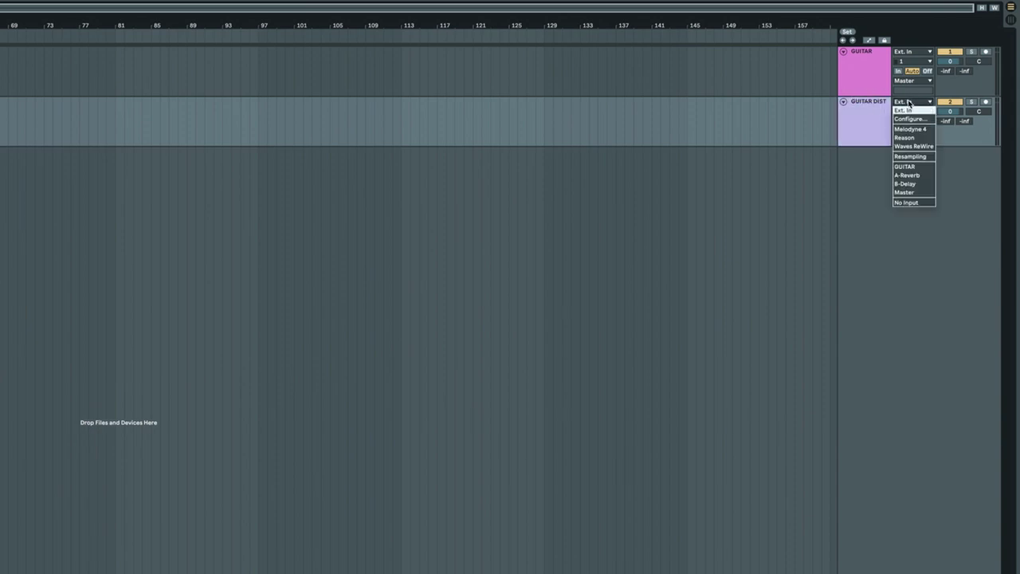
click(911, 168)
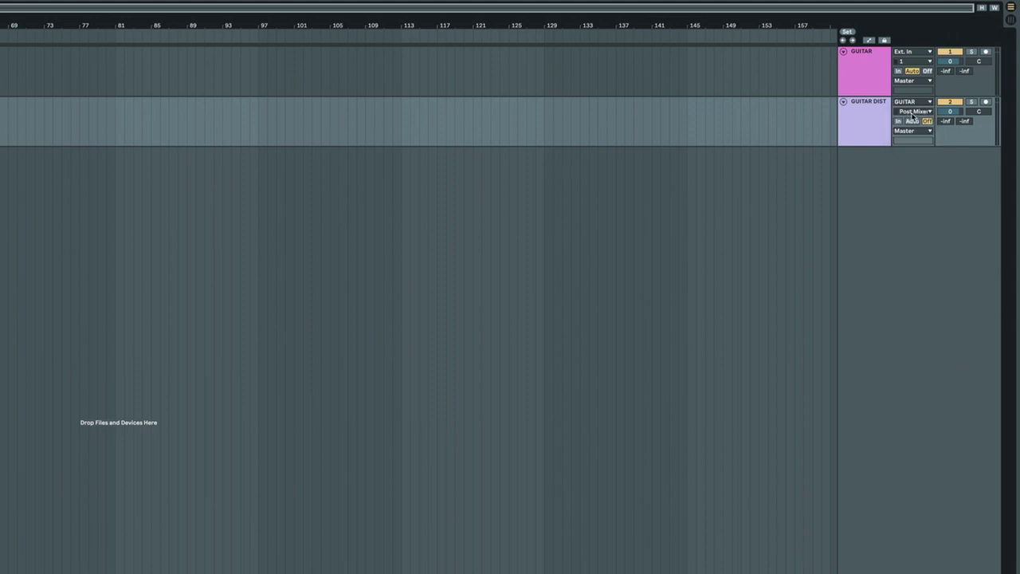
click(913, 113)
click(913, 135)
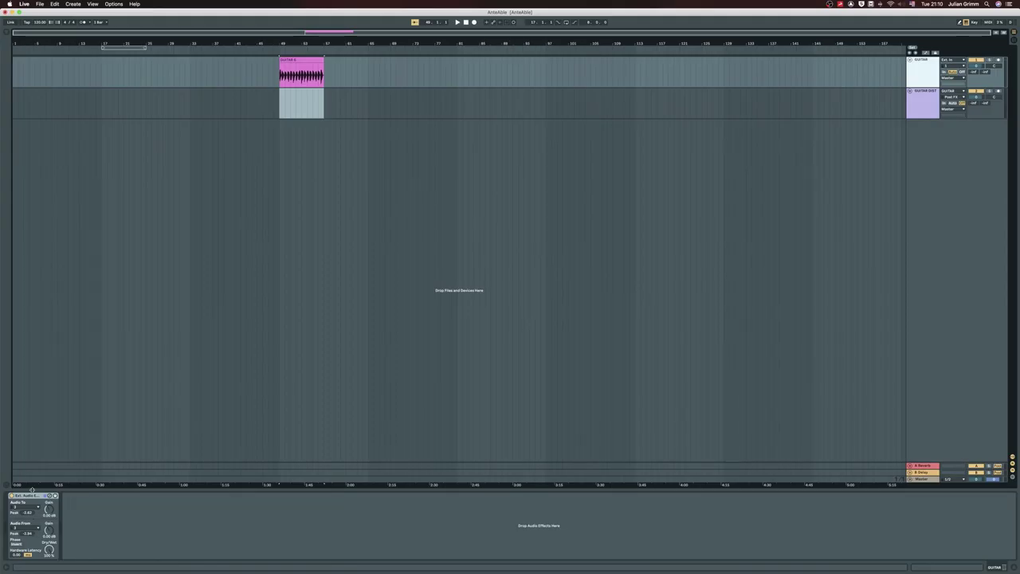
click(997, 93)
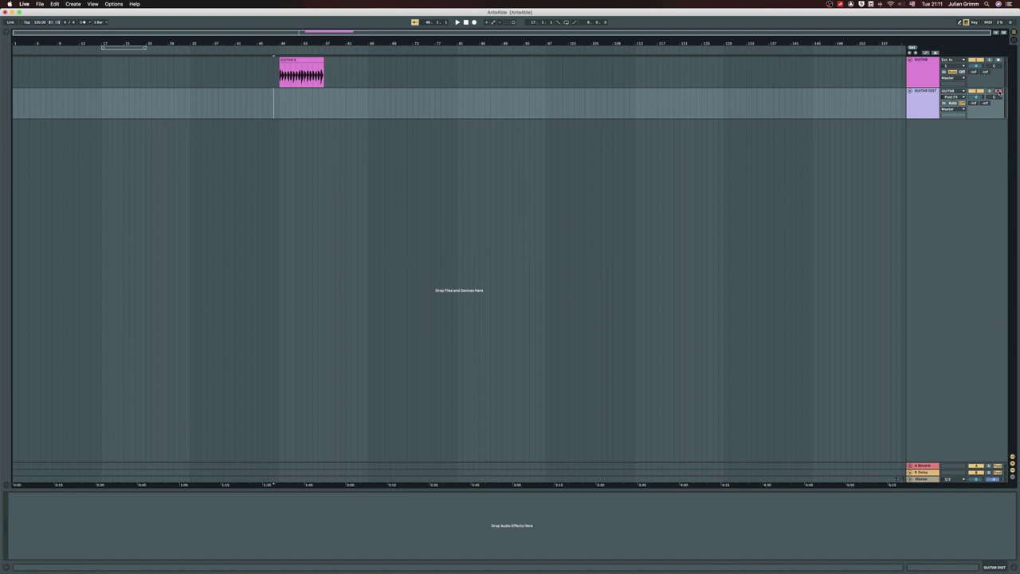
Record the reamped guitar onto GUITAR DIST, then delete the original GUITAR track and its clip
click(474, 22)
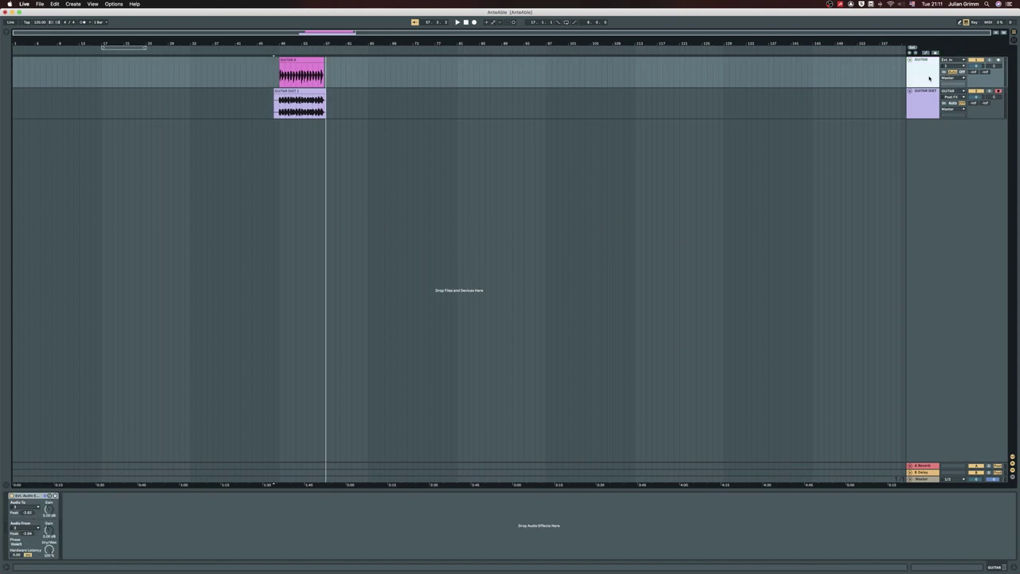
key(Delete)
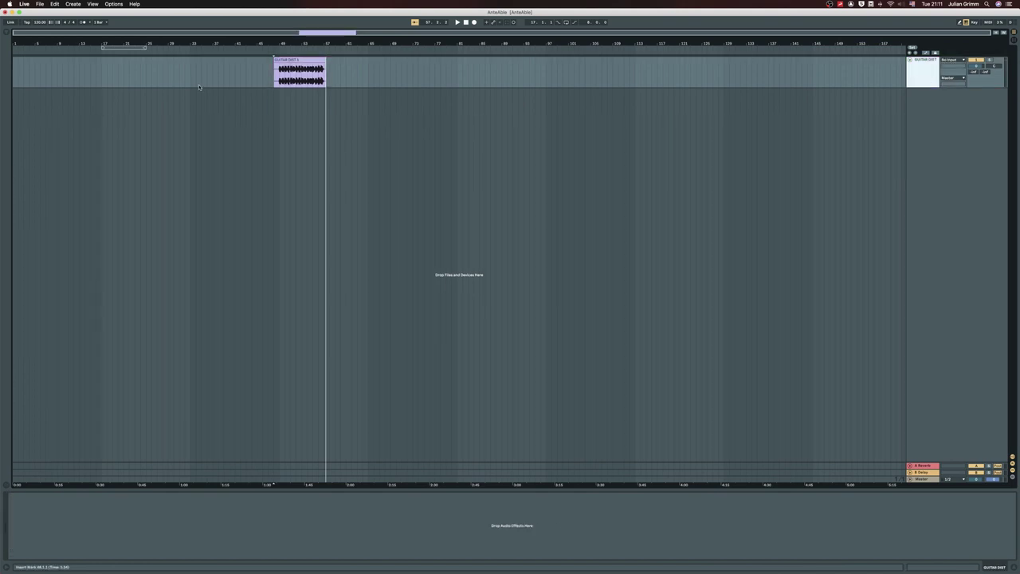
click(277, 73)
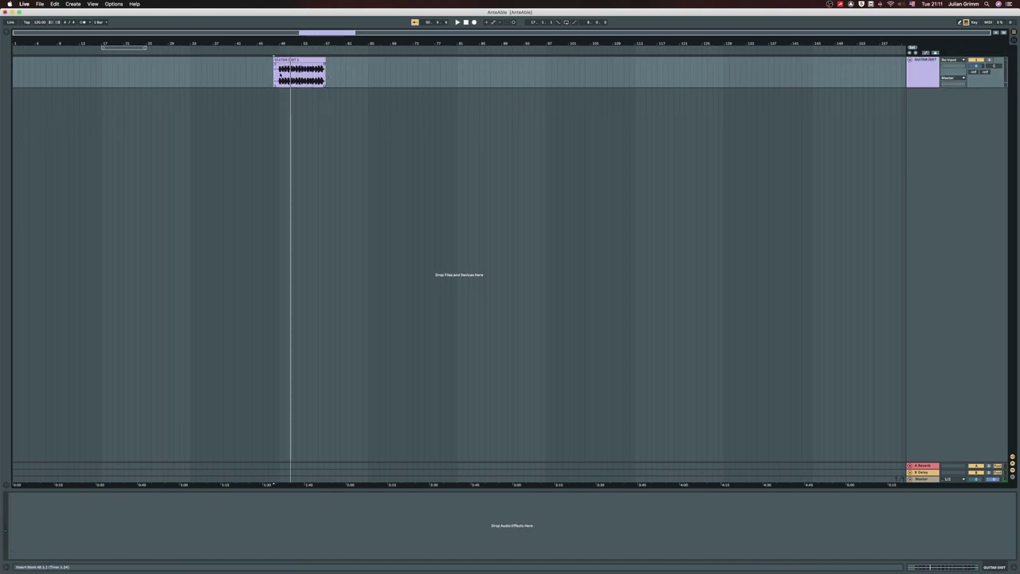